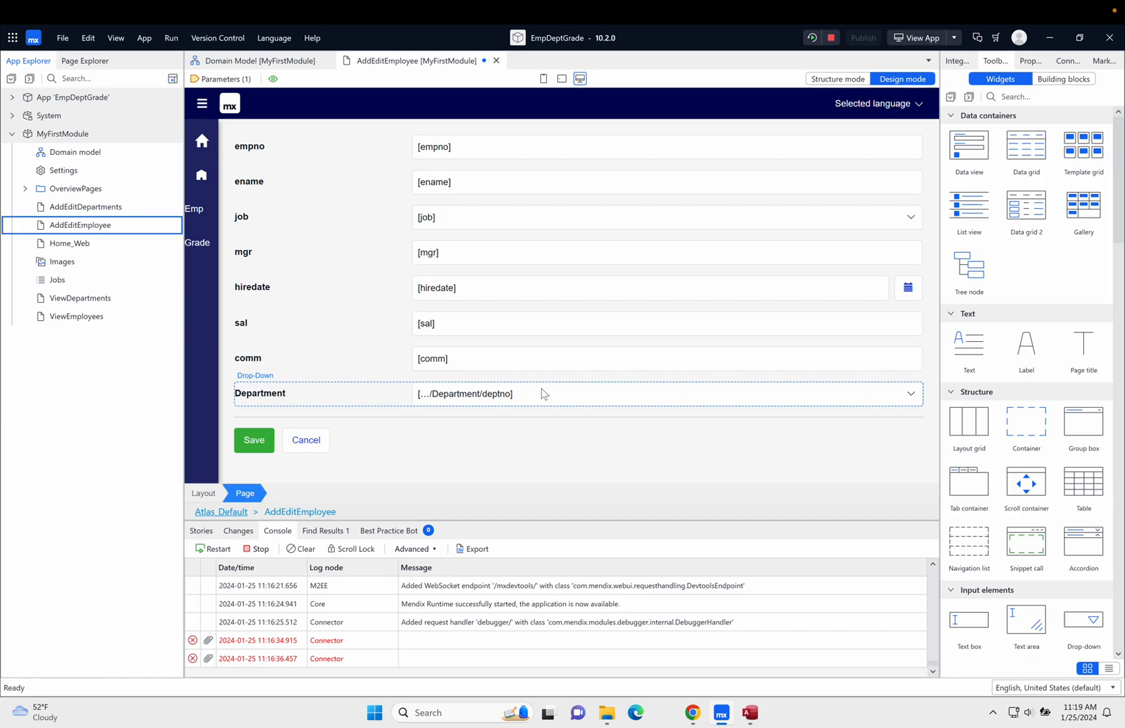
- Add a Rating widget directly below the Department drop-down on the AddEditEmployee page
{"action": "scroll", "coordinate": [1024, 343], "scroll_direction": "down", "scroll_amount": 10}
{"action": "scroll", "coordinate": [1023, 340], "scroll_direction": "up", "scroll_amount": 8}
{"action": "scroll", "coordinate": [1023, 340], "scroll_direction": "down", "scroll_amount": 8}
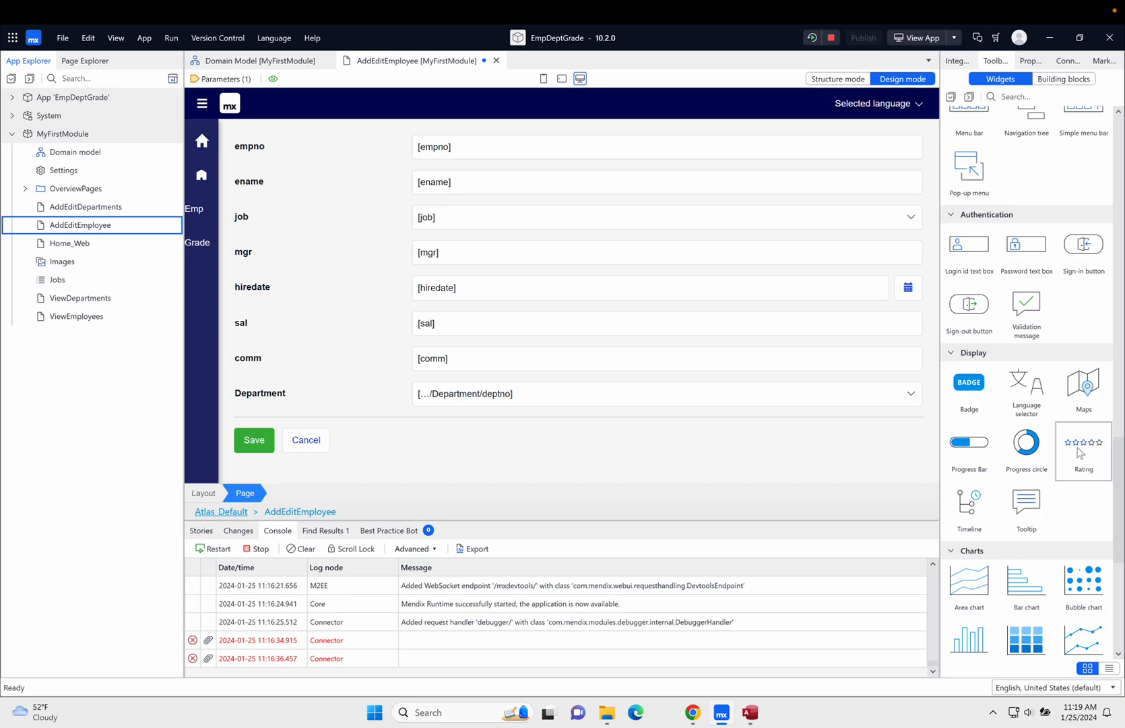
{"action": "left_click", "coordinate": [1080, 434]}
{"action": "left_click_drag", "start_coordinate": [1080, 433], "coordinate": [365, 407]}
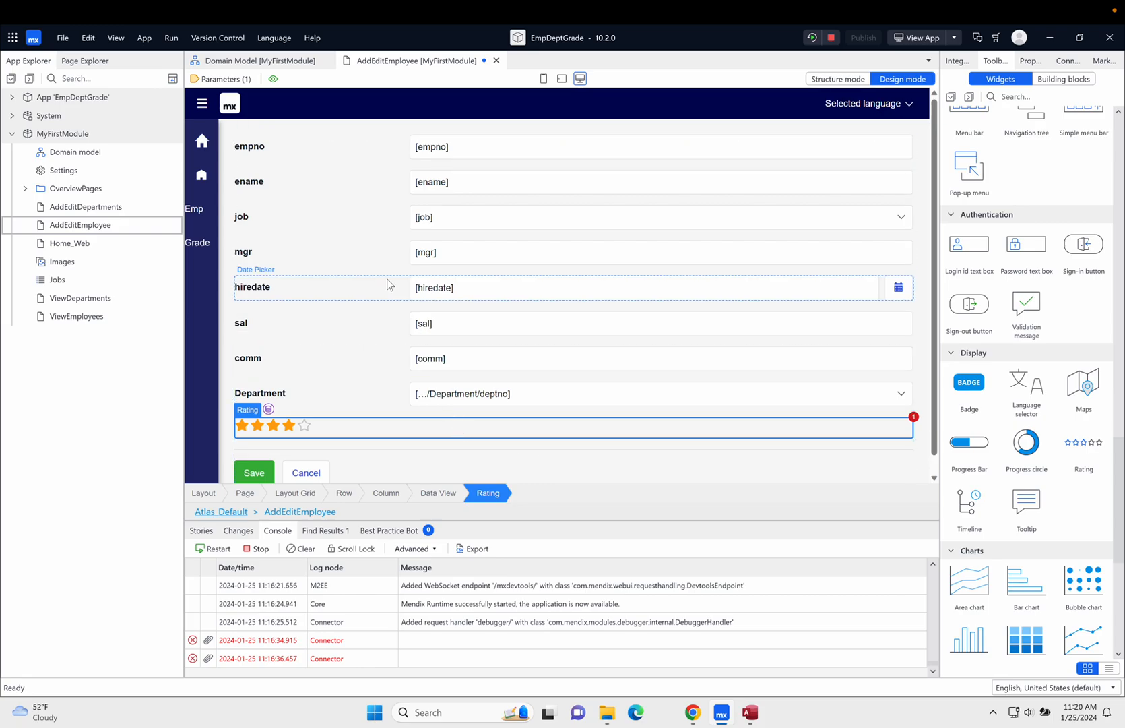
- Add an Integer attribute named Rating to the Employee entity in the domain model and save
{"action": "left_click", "coordinate": [279, 64]}
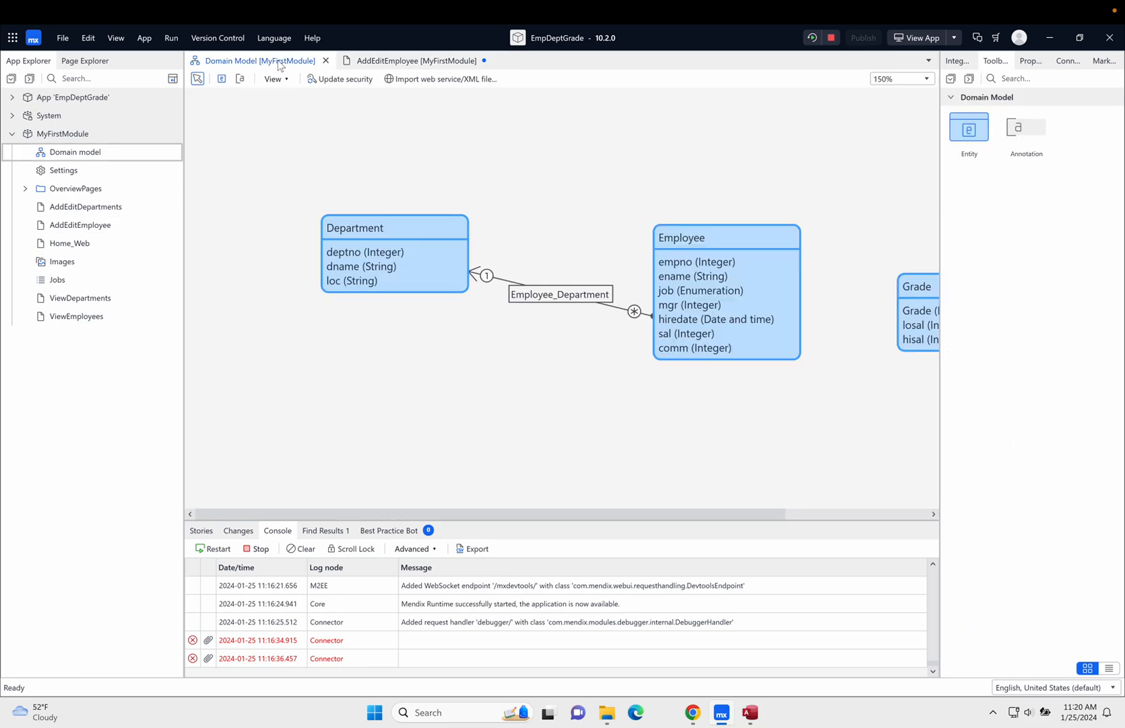
{"action": "double_click", "coordinate": [747, 234]}
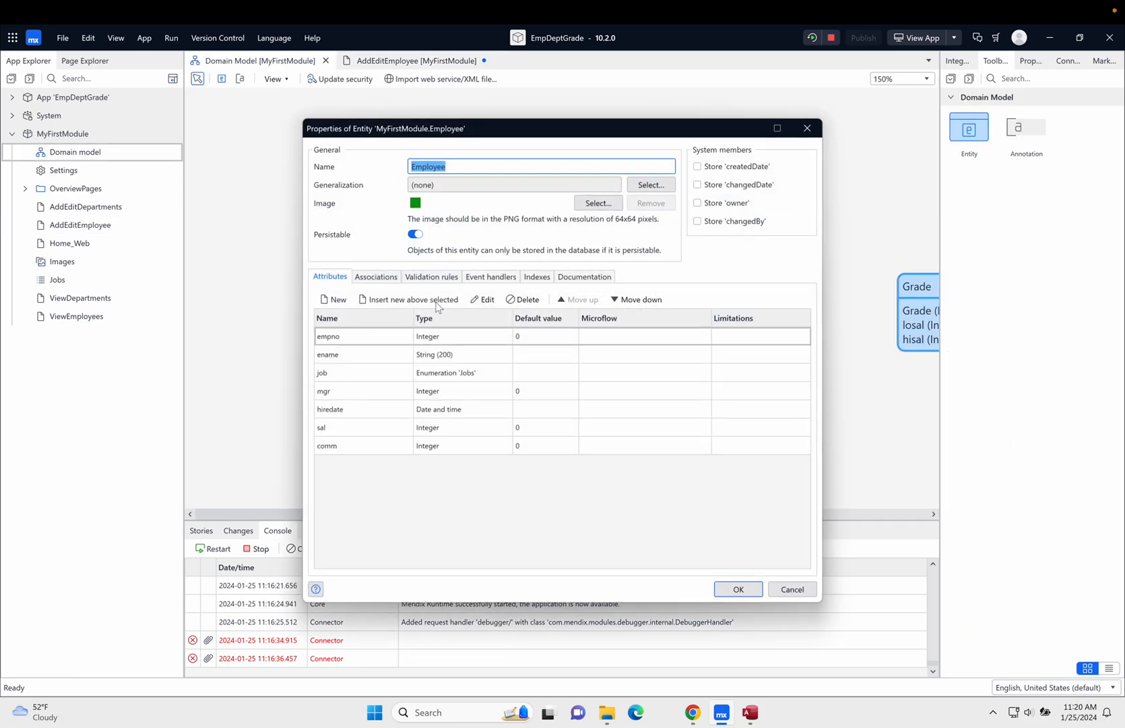
{"action": "left_click", "coordinate": [339, 300]}
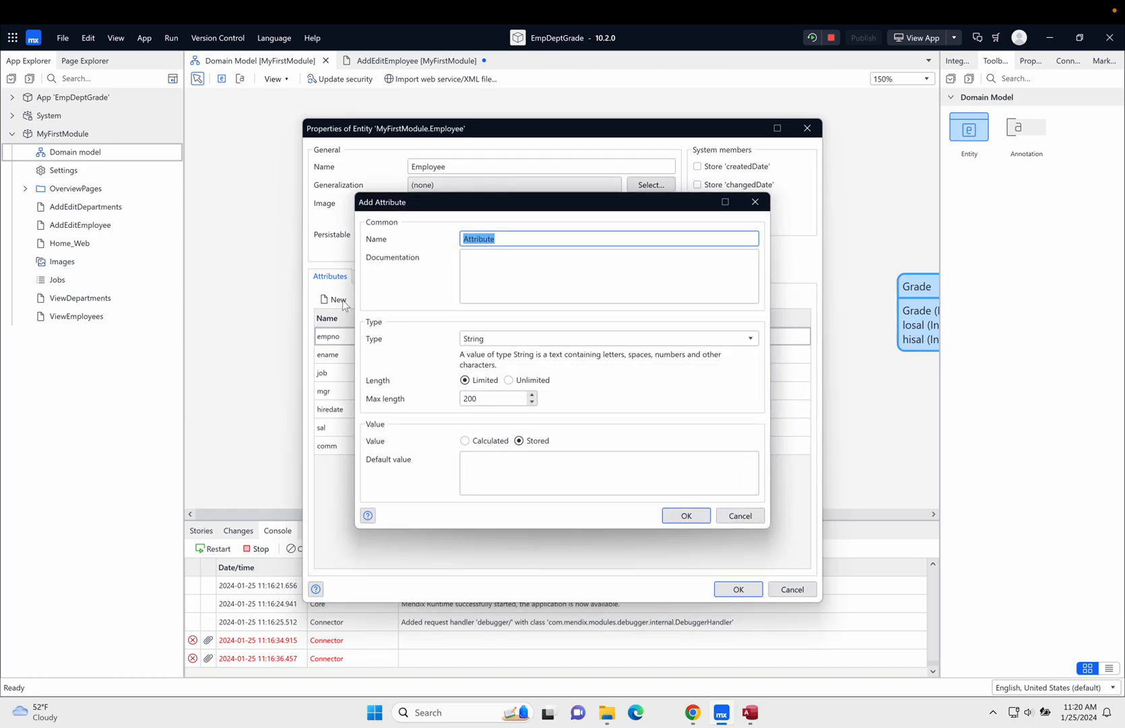
{"action": "type", "text": "Rating"}
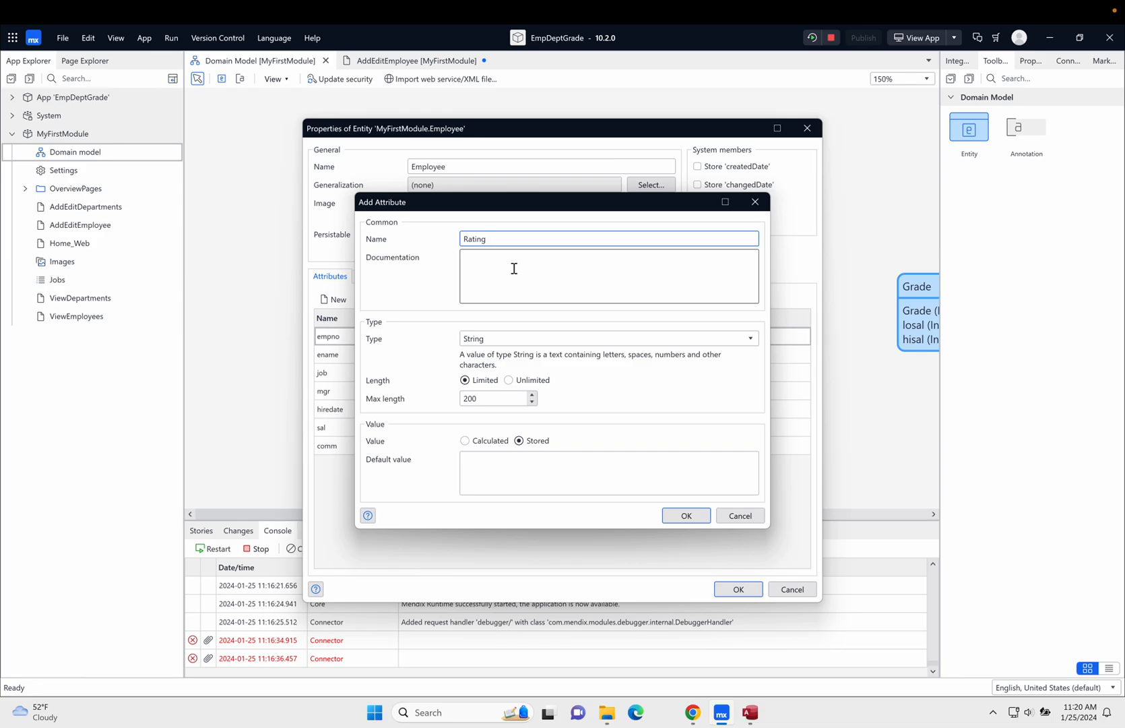
{"action": "left_click", "coordinate": [753, 339]}
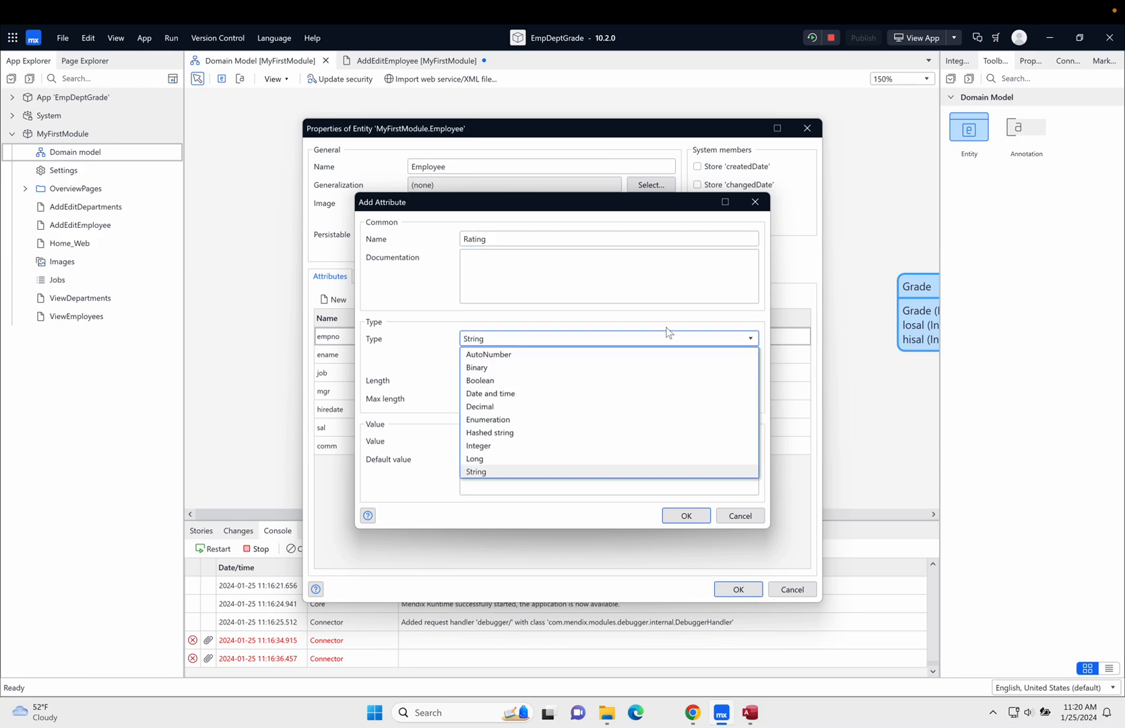
{"action": "left_click", "coordinate": [493, 445]}
{"action": "left_click", "coordinate": [680, 460]}
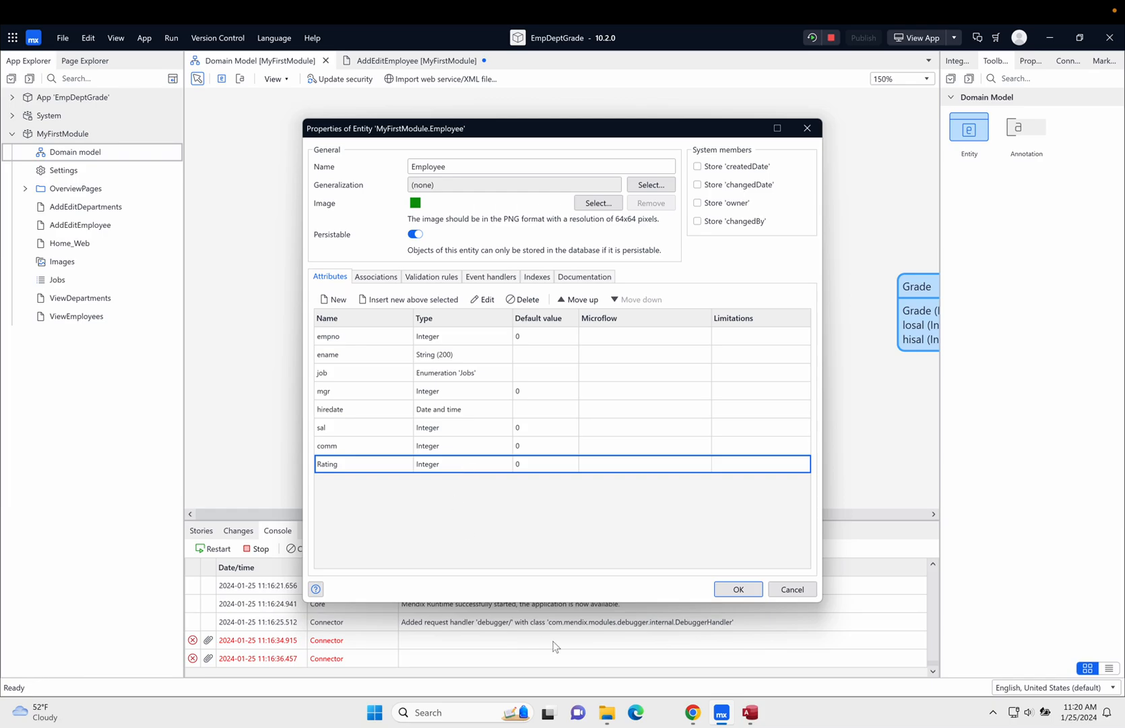
{"action": "left_click", "coordinate": [755, 589]}
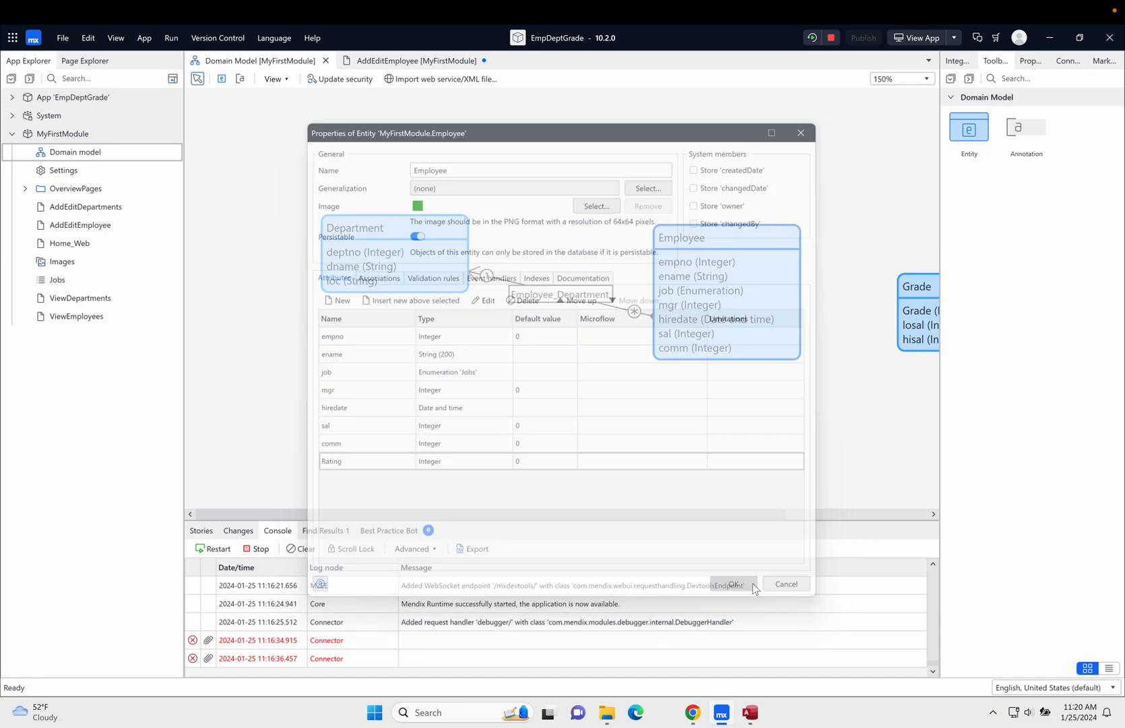
{"action": "key", "text": "ctrl+s"}
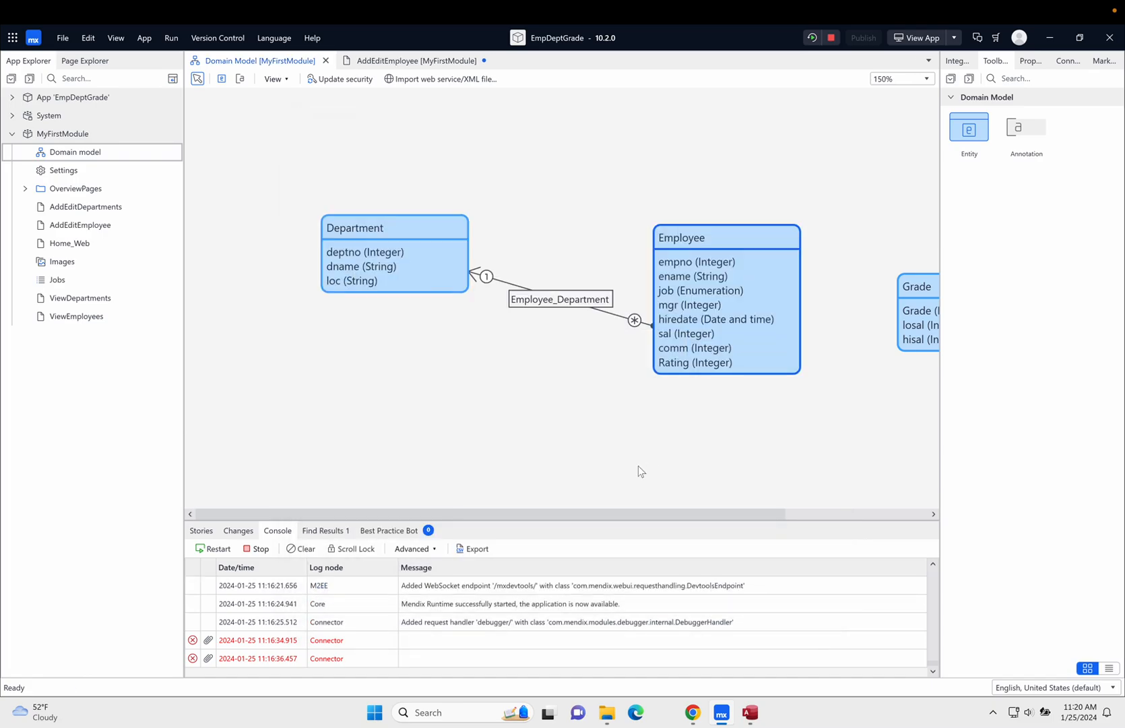
- Bind the rating widget on the AddEditEmployee page to the Employee entity's Rating attribute and save the page
{"action": "left_click", "coordinate": [434, 61]}
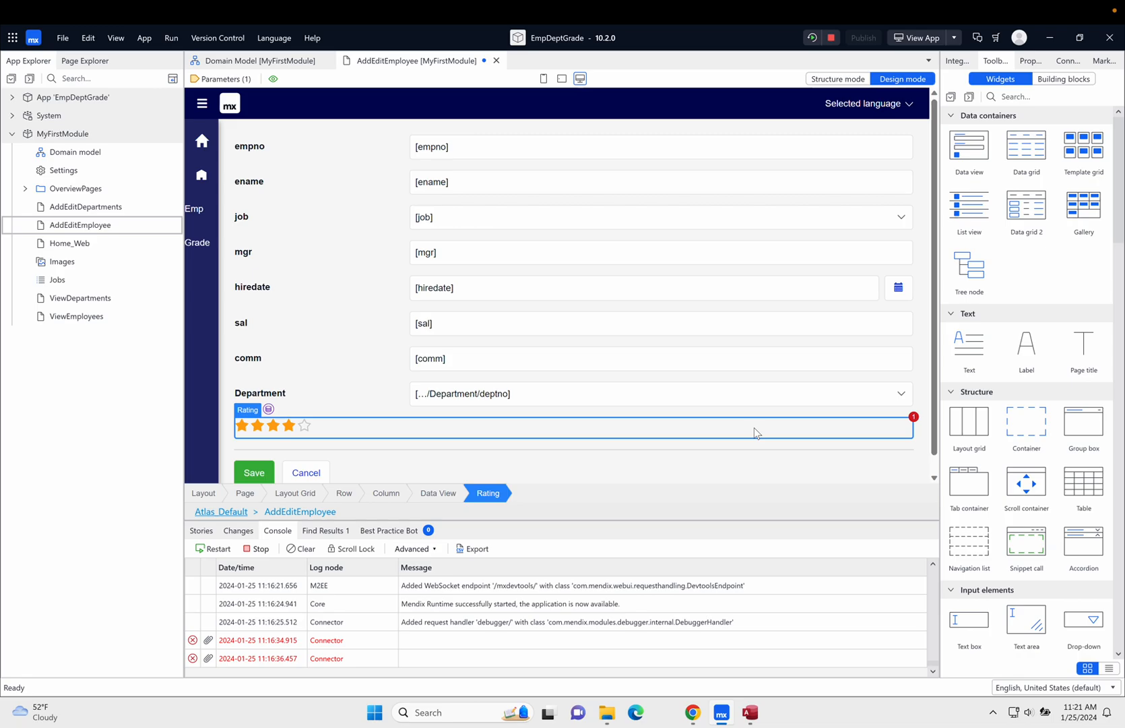
{"action": "double_click", "coordinate": [470, 433]}
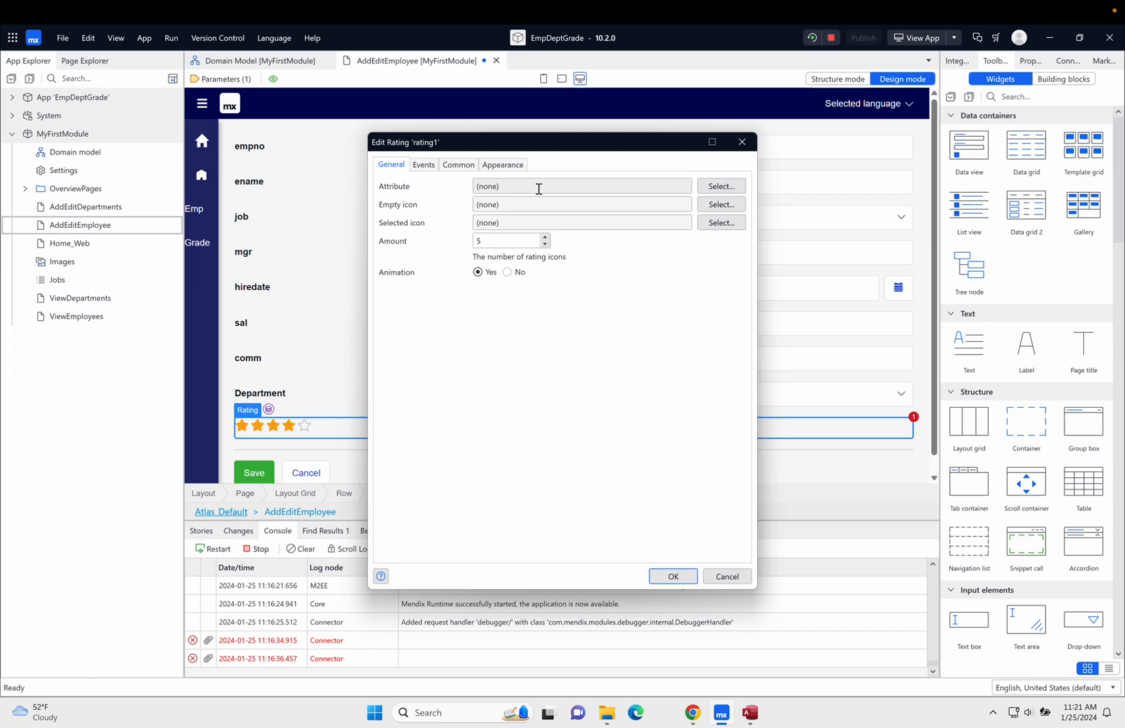
{"action": "left_click", "coordinate": [719, 187]}
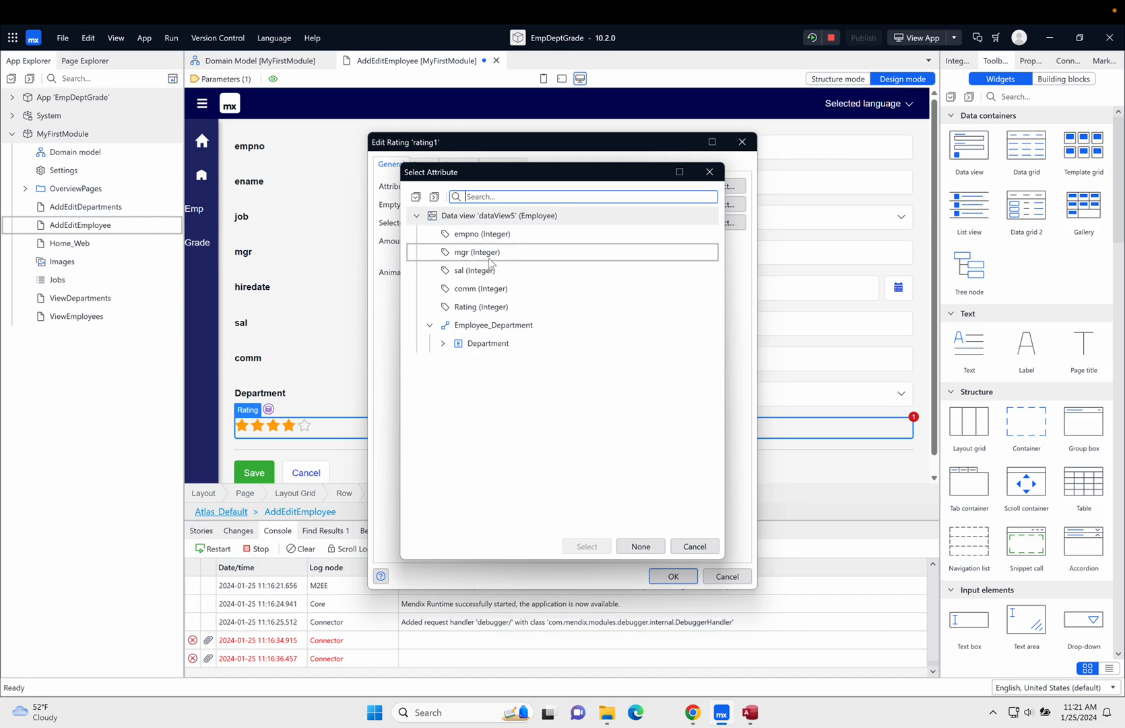
{"action": "left_click", "coordinate": [486, 309]}
{"action": "left_click", "coordinate": [588, 547]}
{"action": "left_click", "coordinate": [673, 576]}
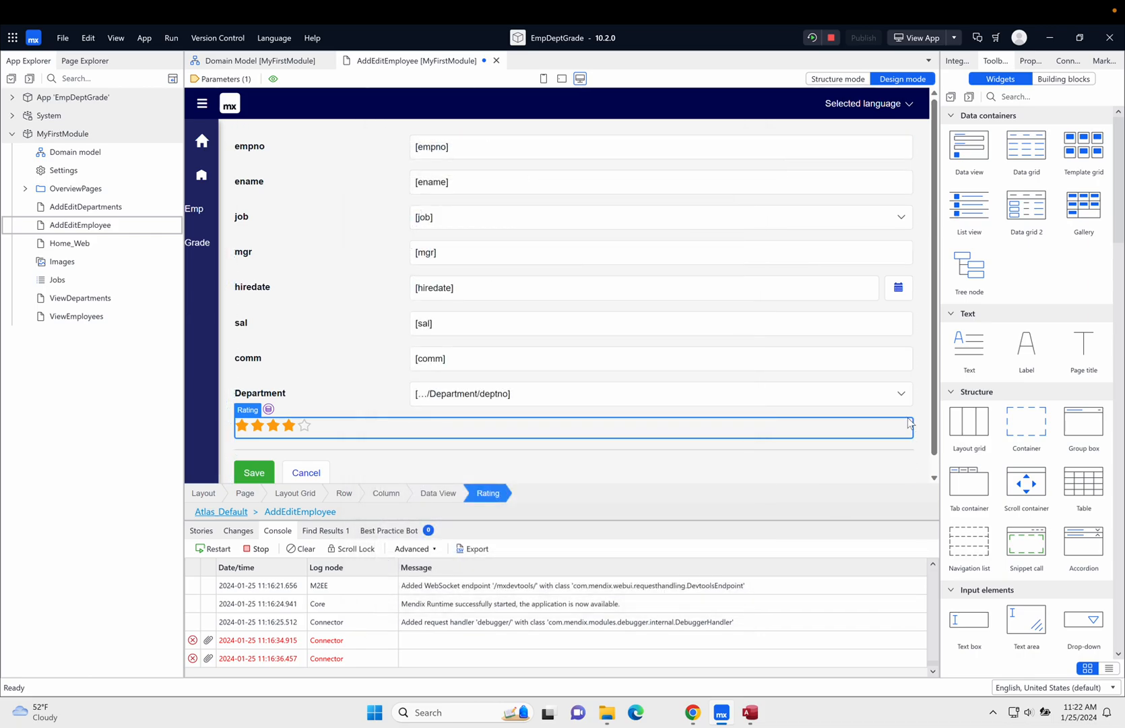
{"action": "key", "text": "ctrl+s"}
- Rerun the app locally with the changes and view it in the browser
{"action": "left_click", "coordinate": [812, 37]}
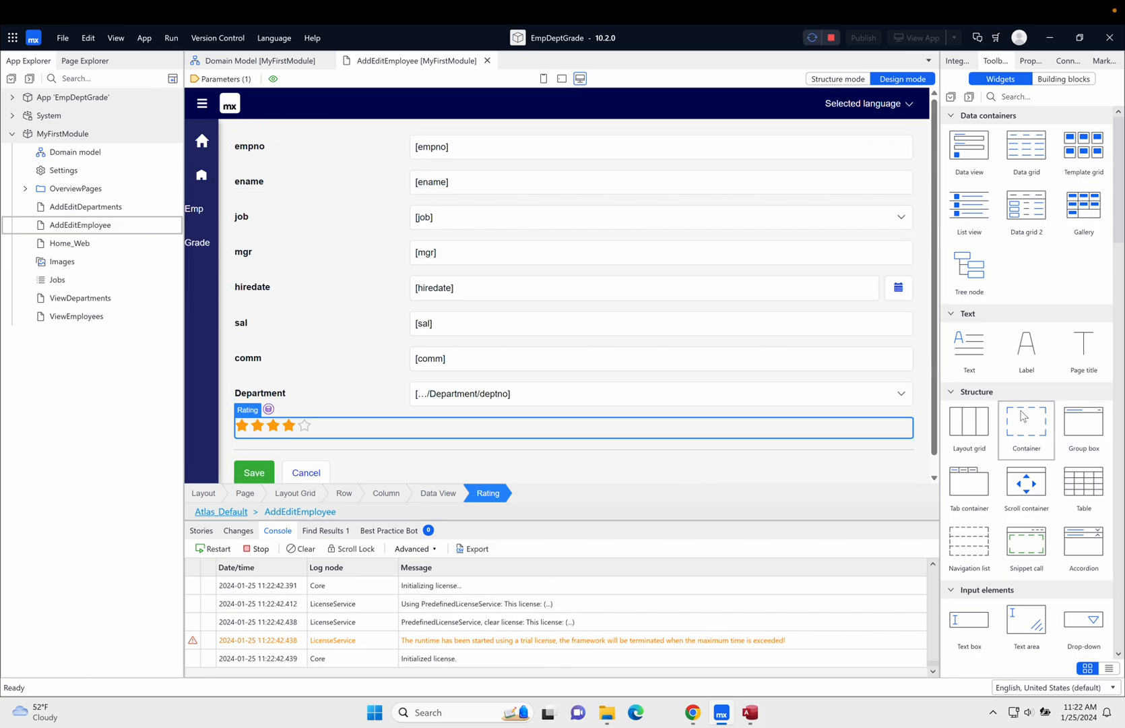
{"action": "scroll", "coordinate": [1022, 423], "scroll_direction": "down", "scroll_amount": 12}
{"action": "scroll", "coordinate": [1023, 416], "scroll_direction": "up", "scroll_amount": 4}
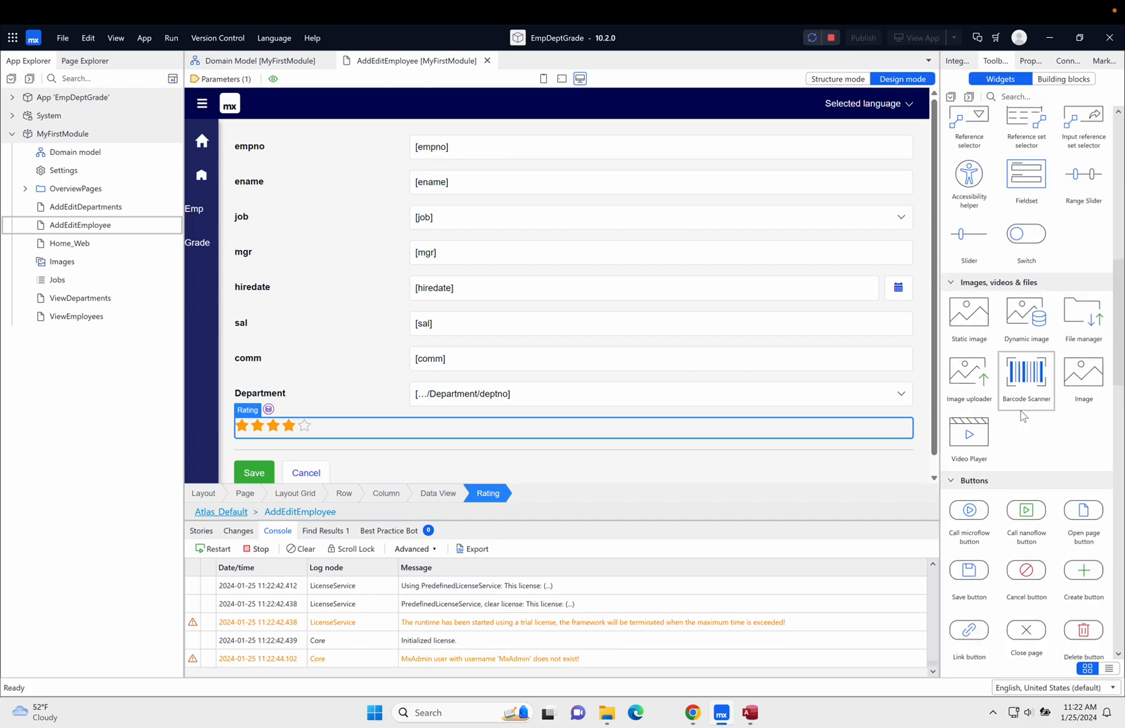
{"action": "scroll", "coordinate": [1023, 415], "scroll_direction": "up", "scroll_amount": 6}
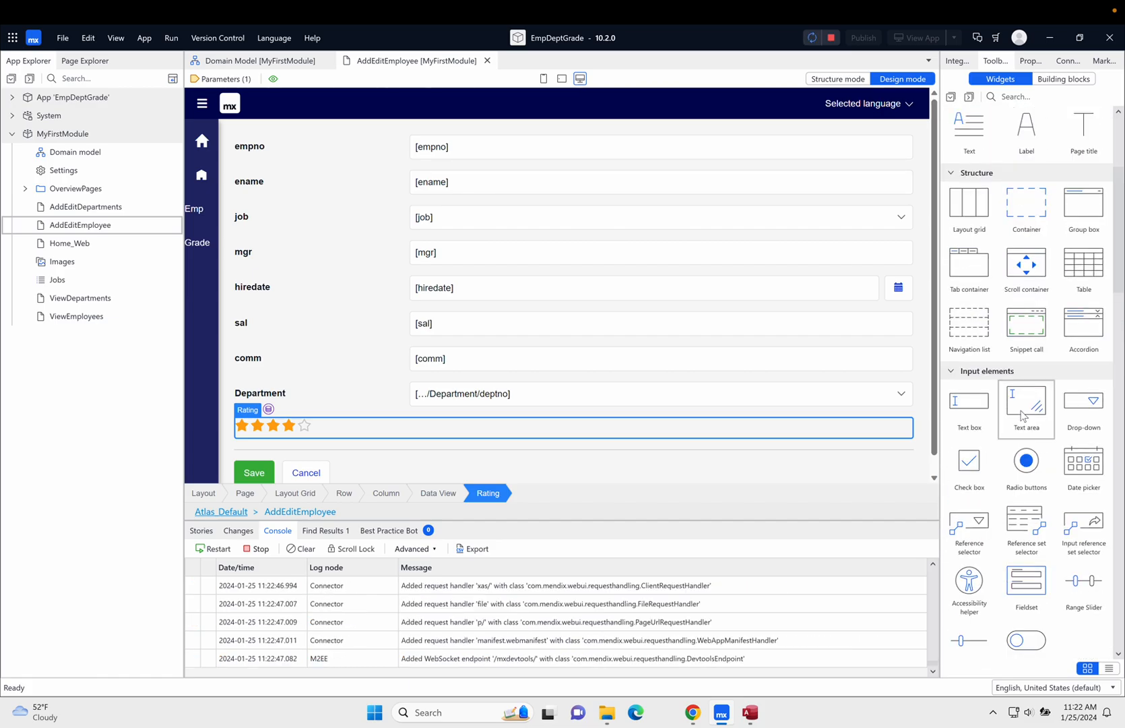
{"action": "scroll", "coordinate": [1022, 412], "scroll_direction": "down", "scroll_amount": 2}
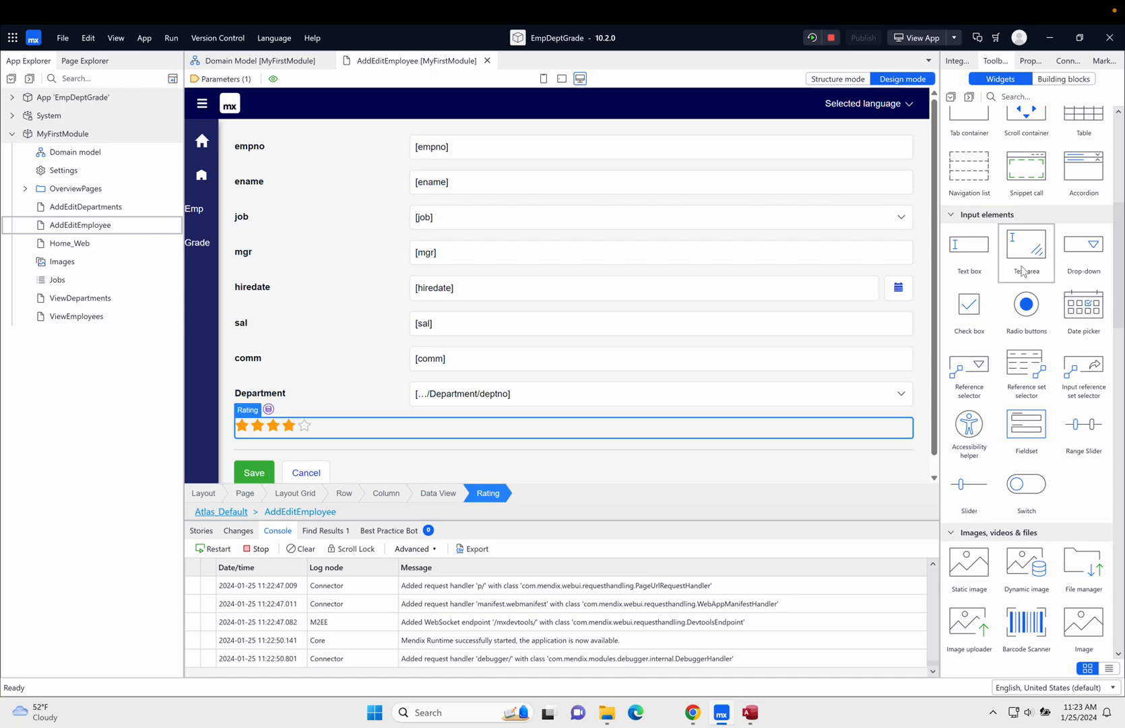
{"action": "left_click", "coordinate": [912, 39]}
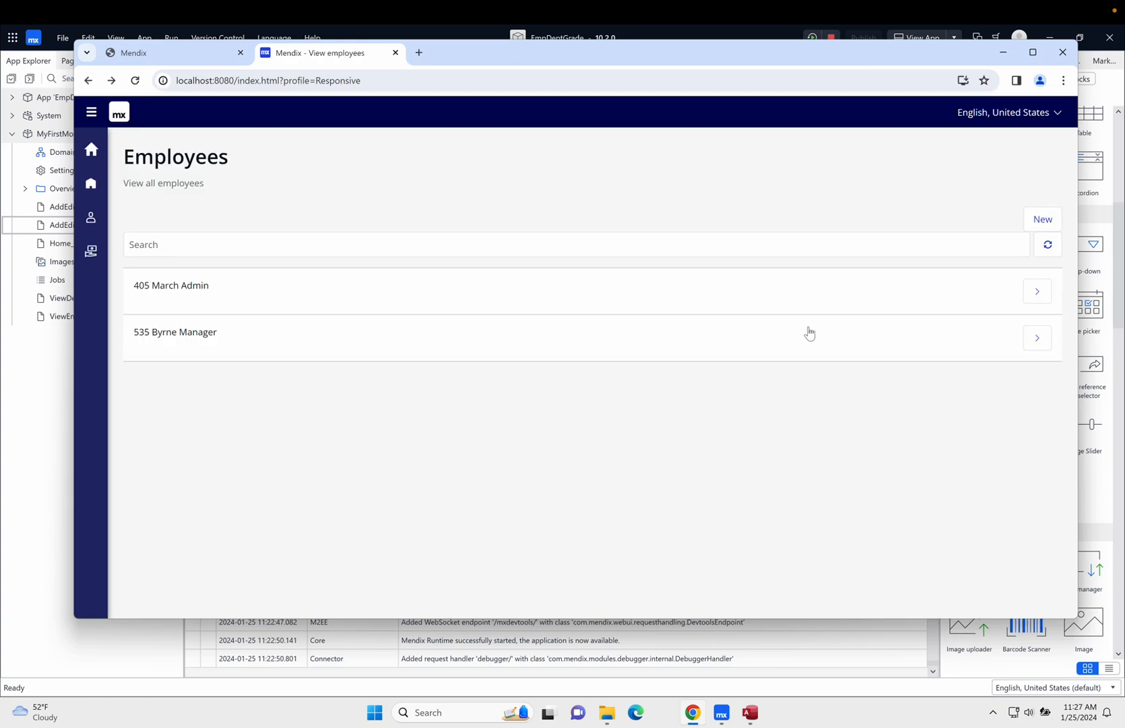
- Edit the Admin employee's record, trying several star ratings before setting it to one star, and save
{"action": "left_click", "coordinate": [1038, 294]}
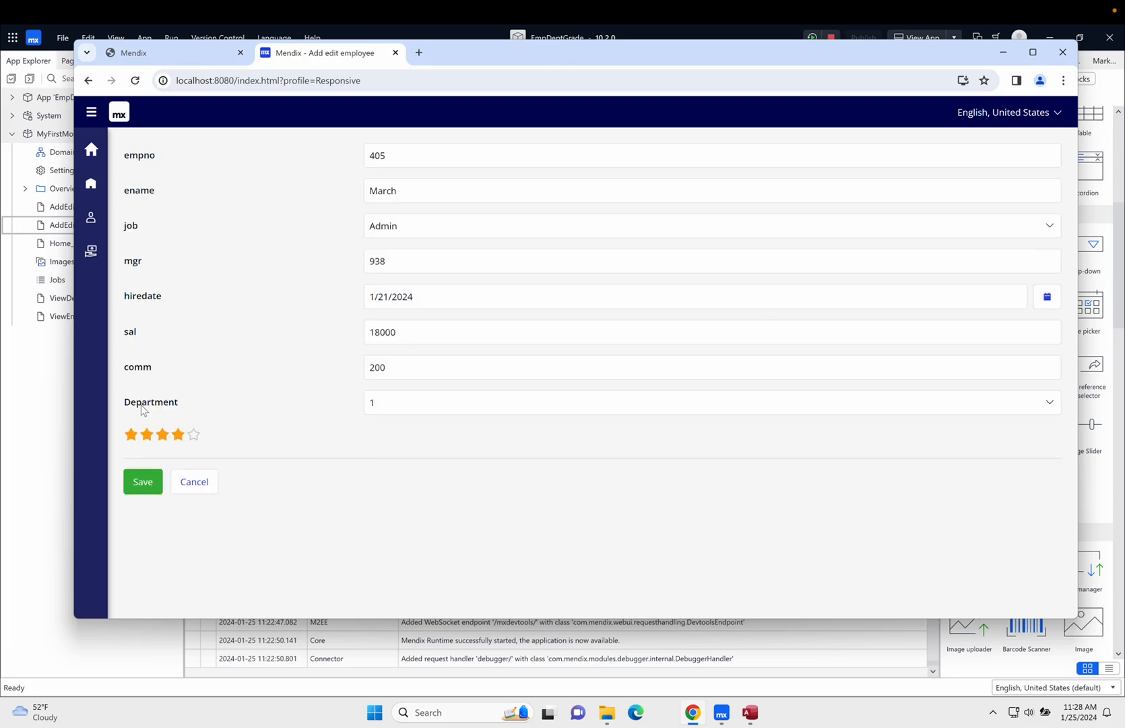
{"action": "left_click", "coordinate": [195, 435]}
{"action": "left_click", "coordinate": [163, 441]}
{"action": "left_click", "coordinate": [132, 436]}
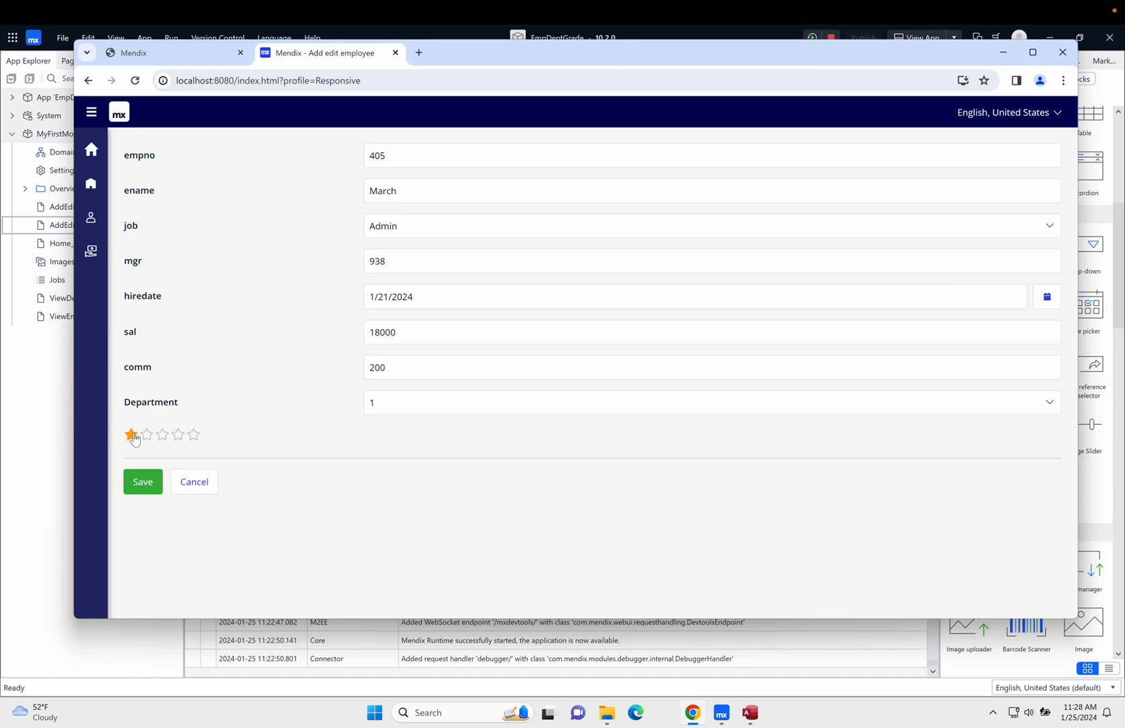
{"action": "left_click", "coordinate": [143, 482]}
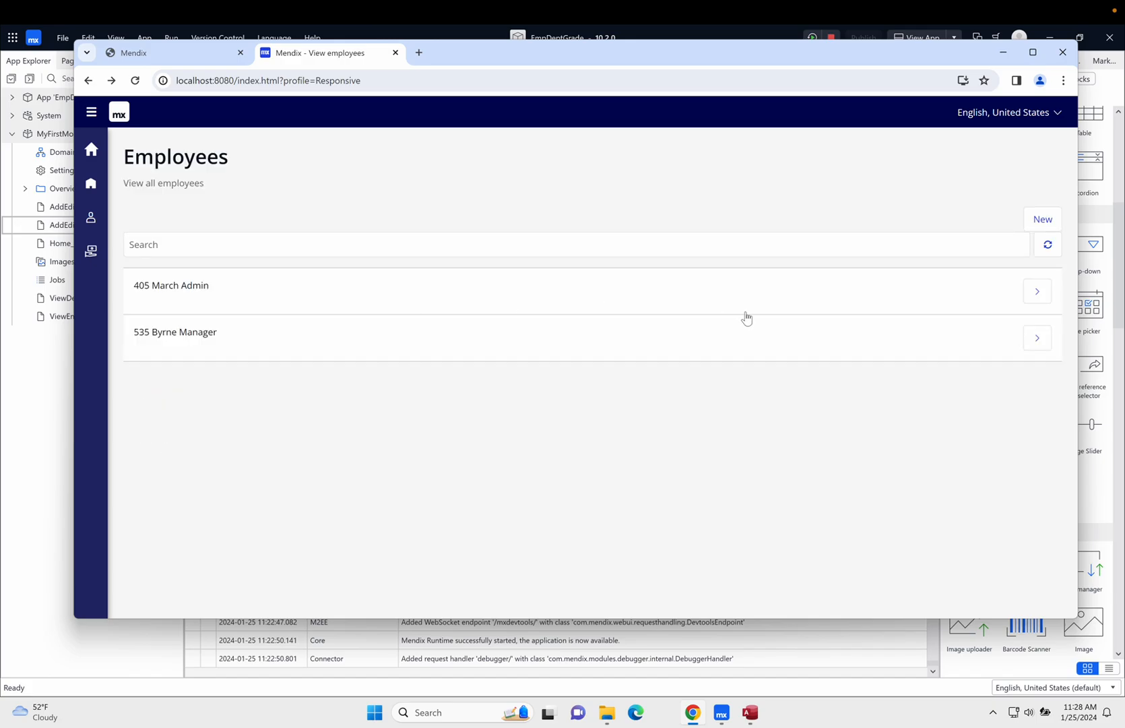
- Edit the Manager employee's record, setting the rating to three stars, and save
{"action": "left_click", "coordinate": [1038, 337]}
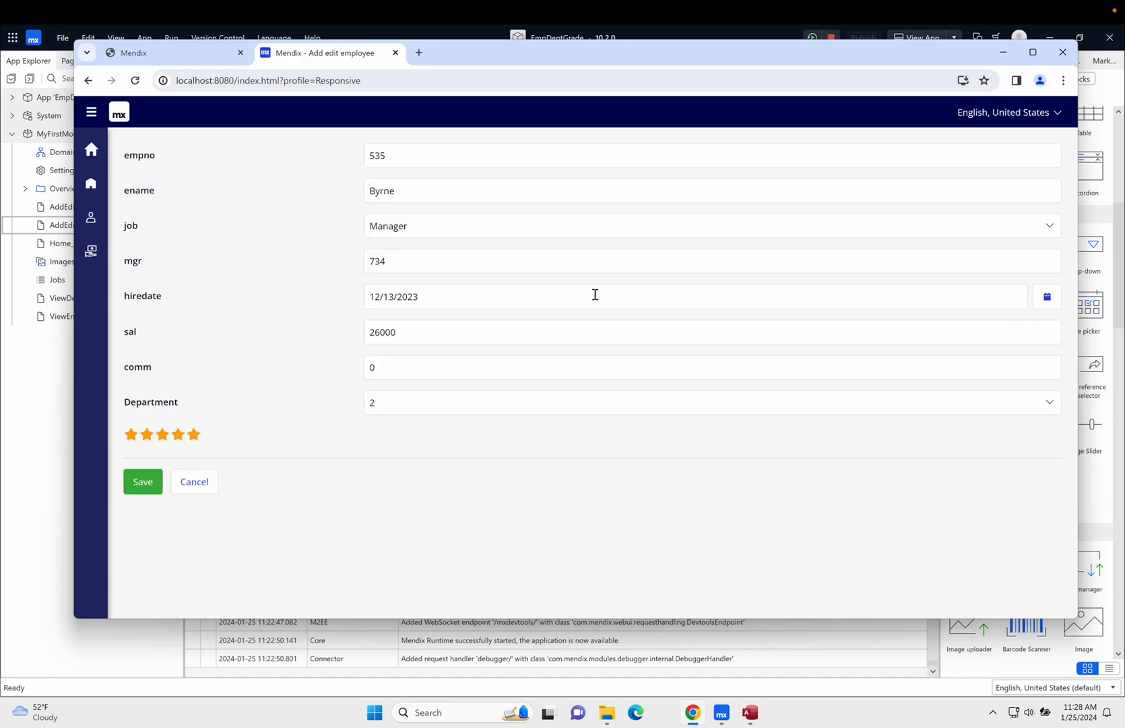
{"action": "left_click", "coordinate": [181, 438]}
{"action": "left_click", "coordinate": [194, 436]}
{"action": "left_click", "coordinate": [161, 437]}
{"action": "left_click", "coordinate": [141, 485]}
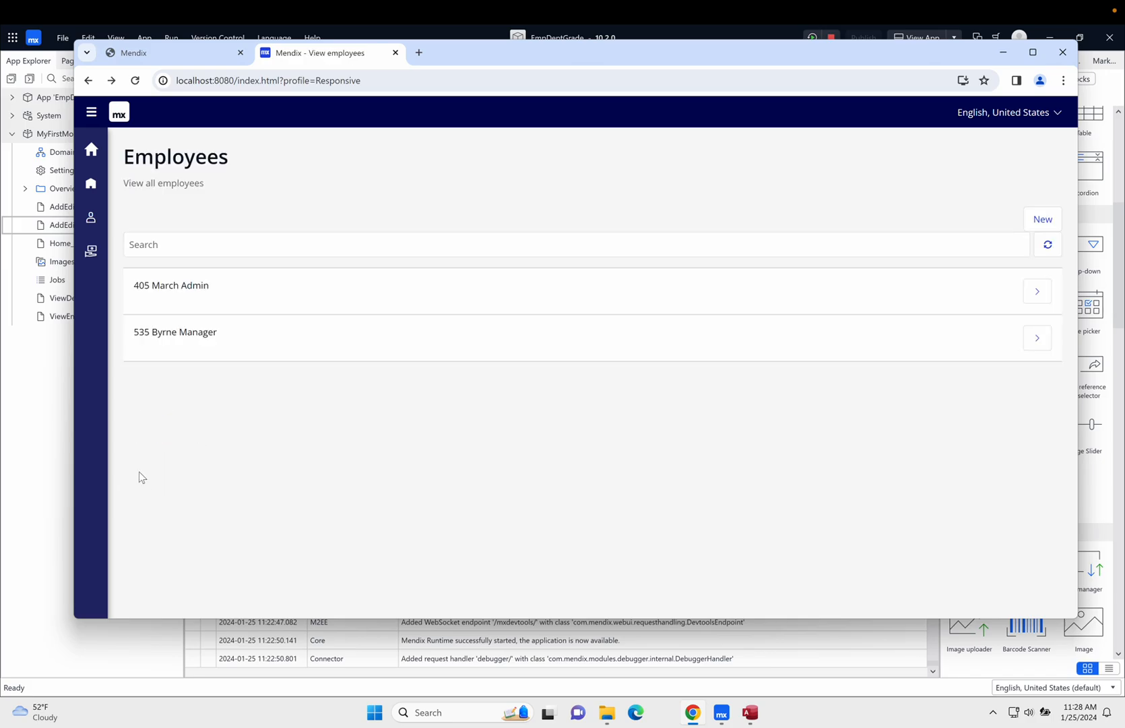
- Reopen the Manager employee's record, switch the rating to five stars and back to three, and save
{"action": "left_click", "coordinate": [1037, 337]}
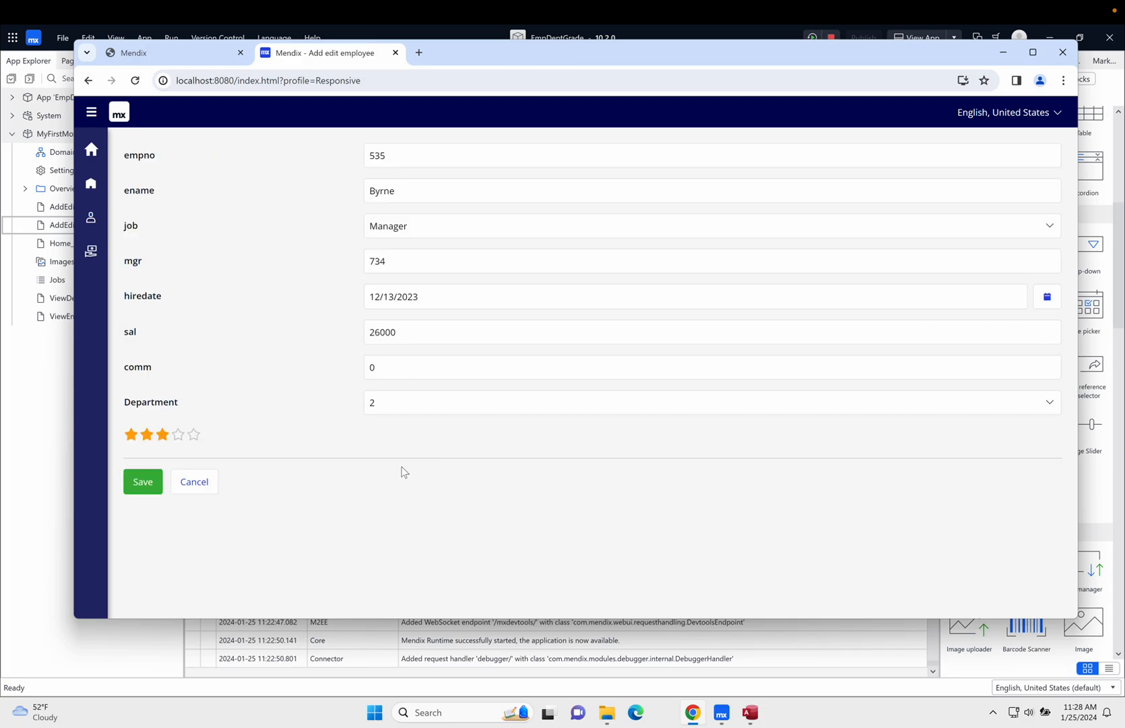
{"action": "left_click", "coordinate": [193, 433]}
{"action": "left_click", "coordinate": [162, 434]}
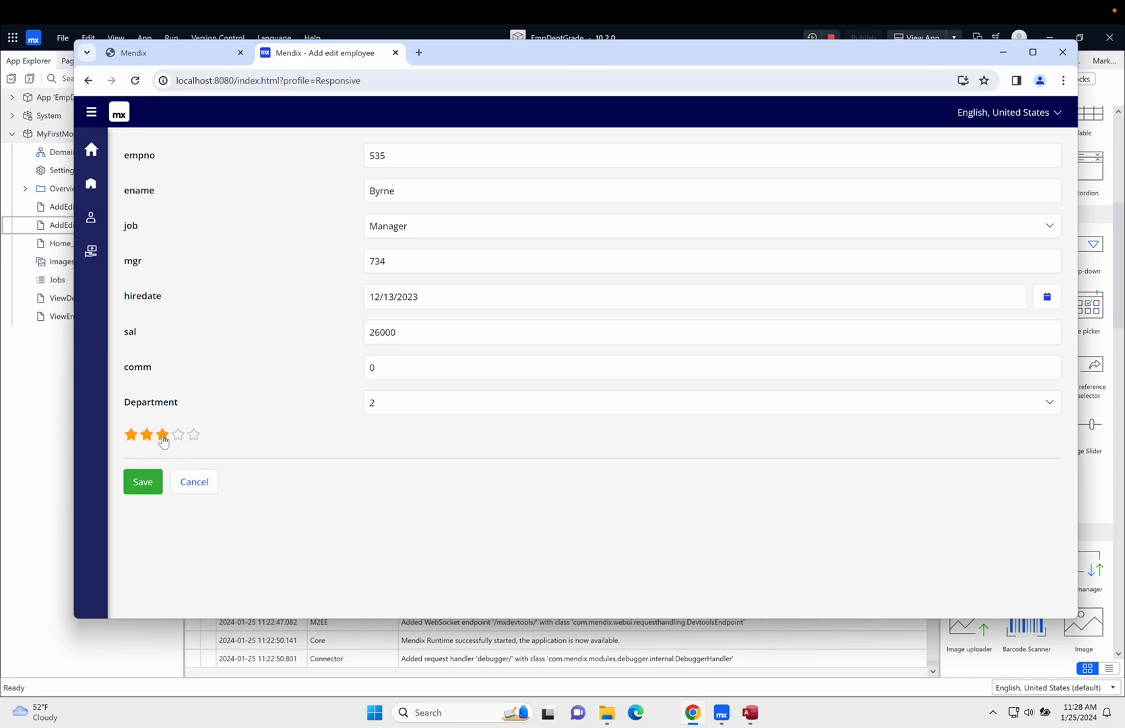
{"action": "left_click", "coordinate": [142, 482]}
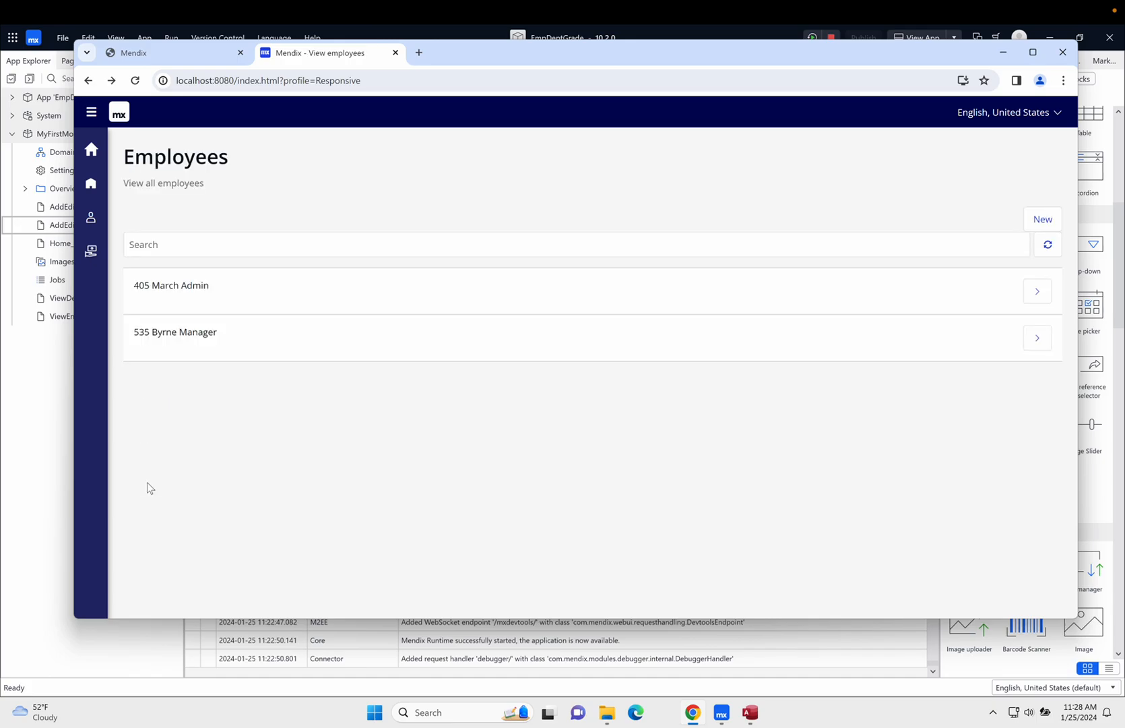